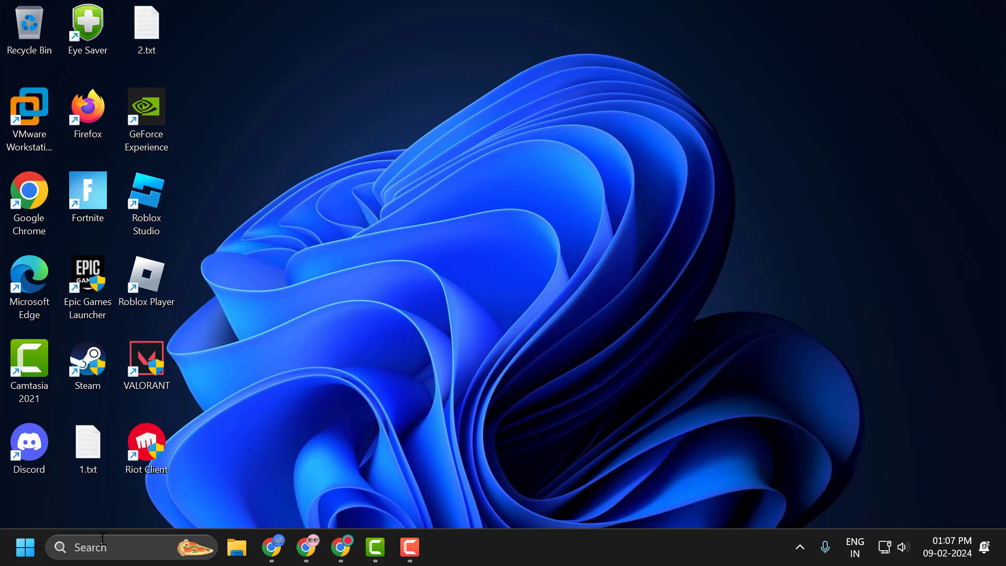
Open the %appdata% location through the Run dialog and go into its Microsoft folder.
{"action": "right_click", "coordinate": [26, 547]}
{"action": "left_click", "coordinate": [64, 460]}
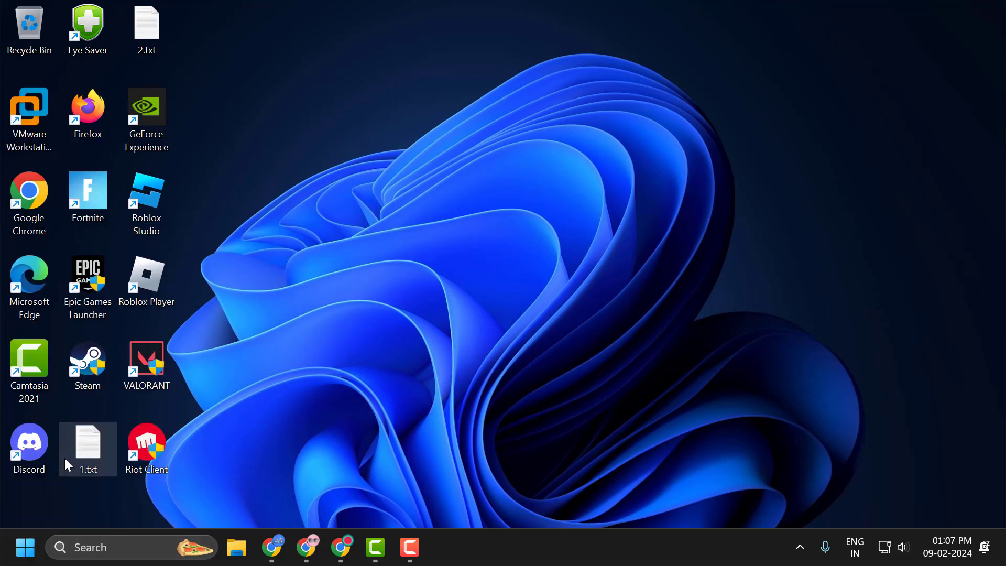
{"action": "type", "text": "%appdata%"}
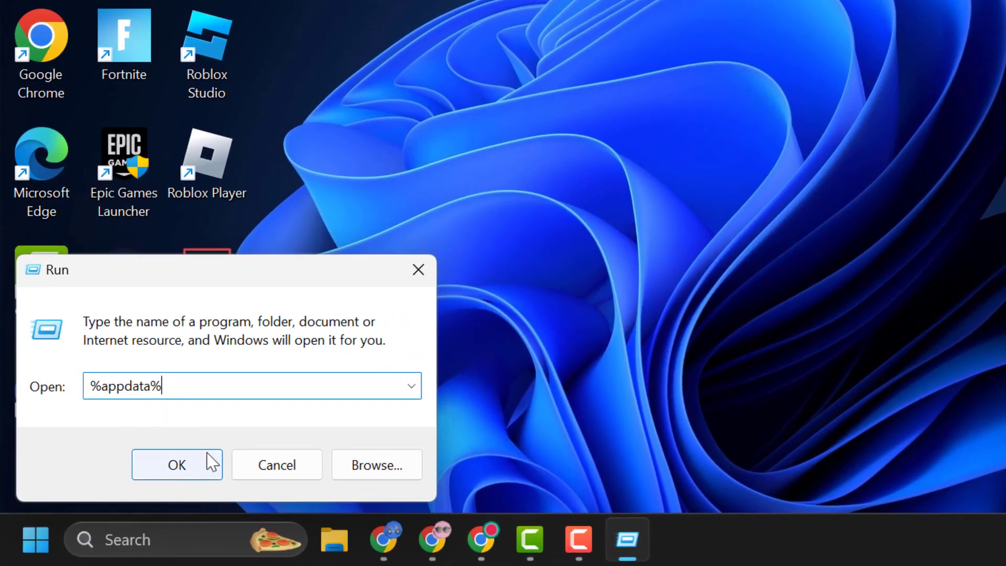
{"action": "left_click", "coordinate": [175, 466]}
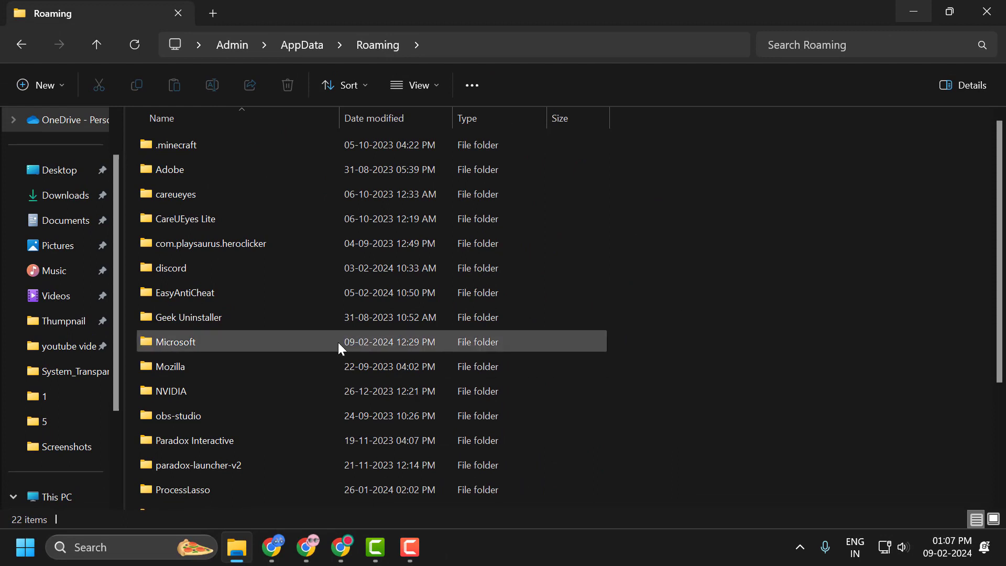
{"action": "double_click", "coordinate": [219, 343]}
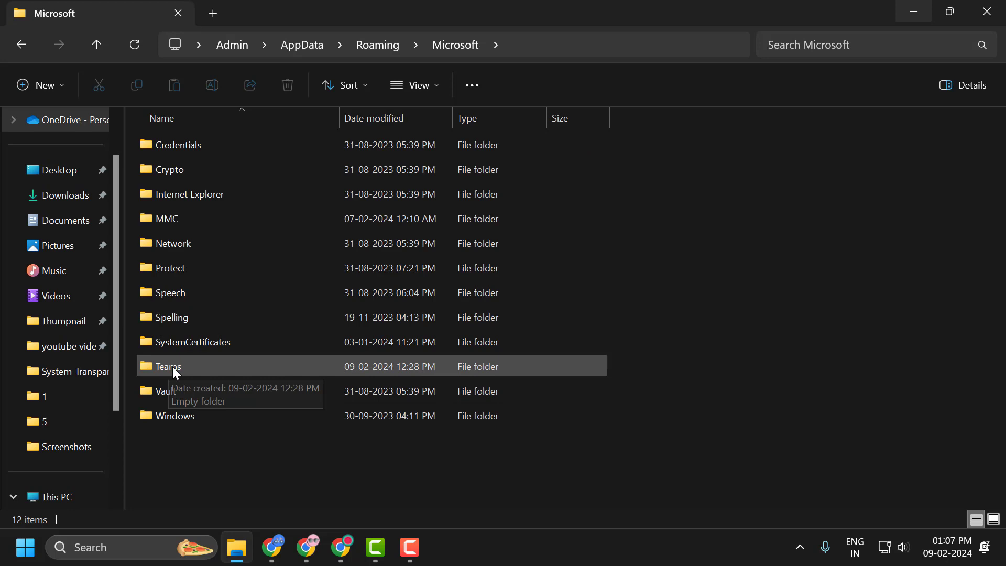
Delete the Teams folder from the Microsoft folder in AppData Roaming.
{"action": "right_click", "coordinate": [190, 367]}
{"action": "left_click", "coordinate": [168, 369]}
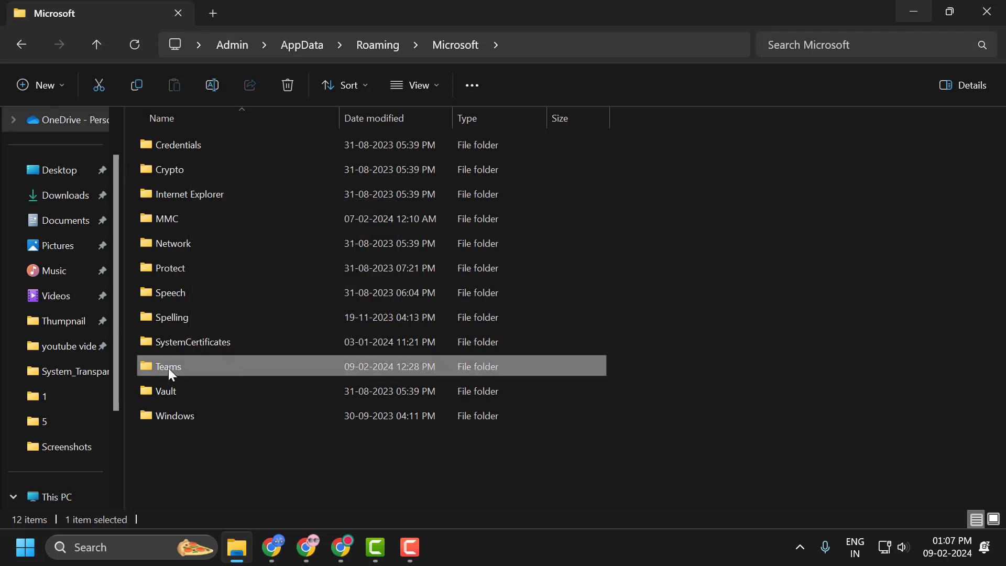
{"action": "right_click", "coordinate": [168, 368]}
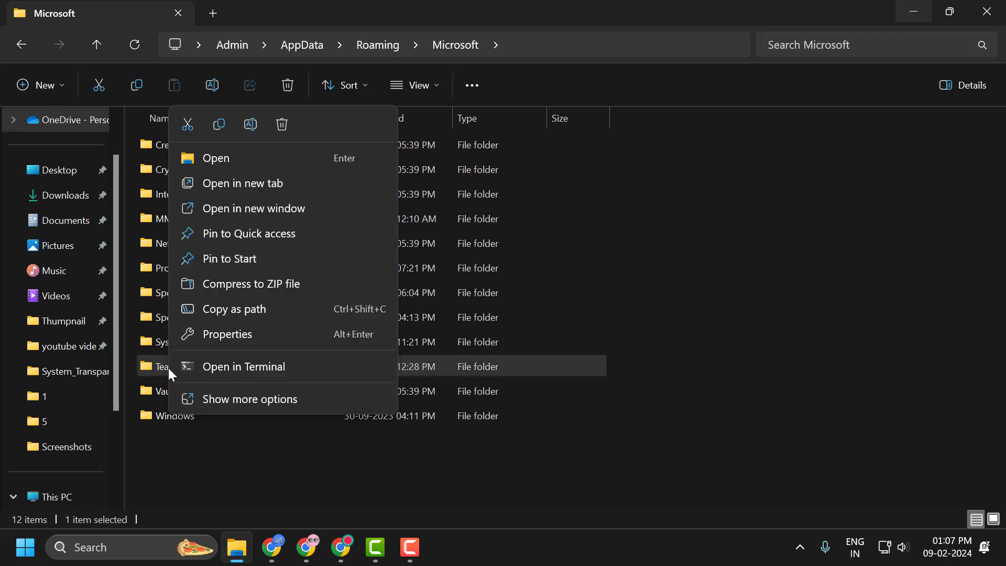
{"action": "left_click", "coordinate": [282, 123]}
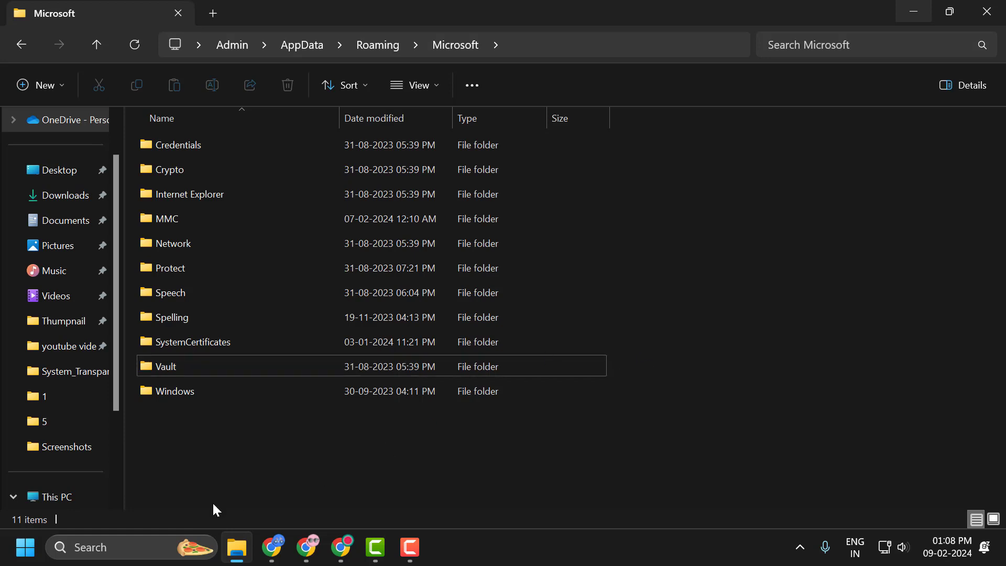
Launch Microsoft Teams and disable spell check in its general settings.
{"action": "left_click", "coordinate": [206, 547]}
{"action": "type", "text": "team"}
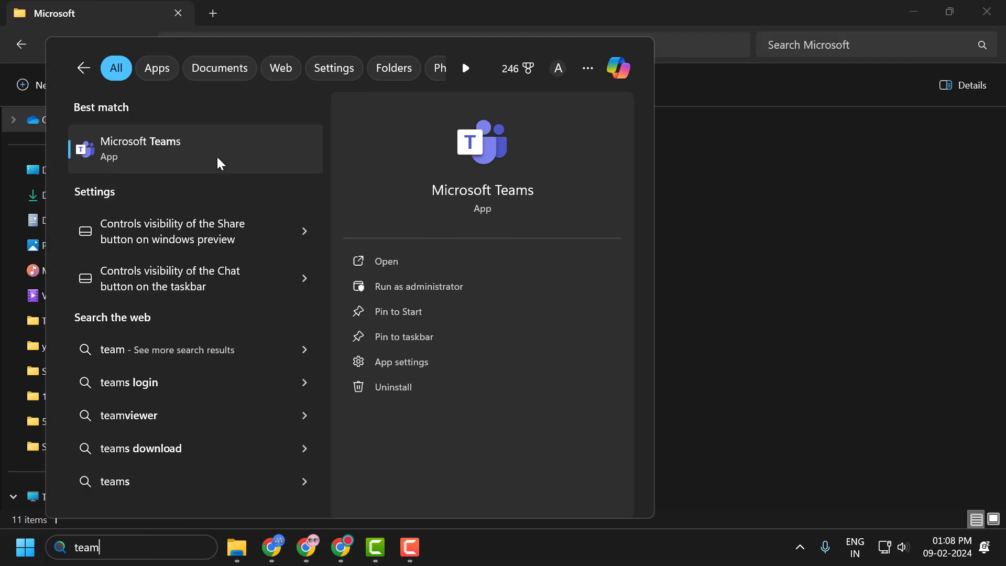
{"action": "left_click", "coordinate": [218, 162]}
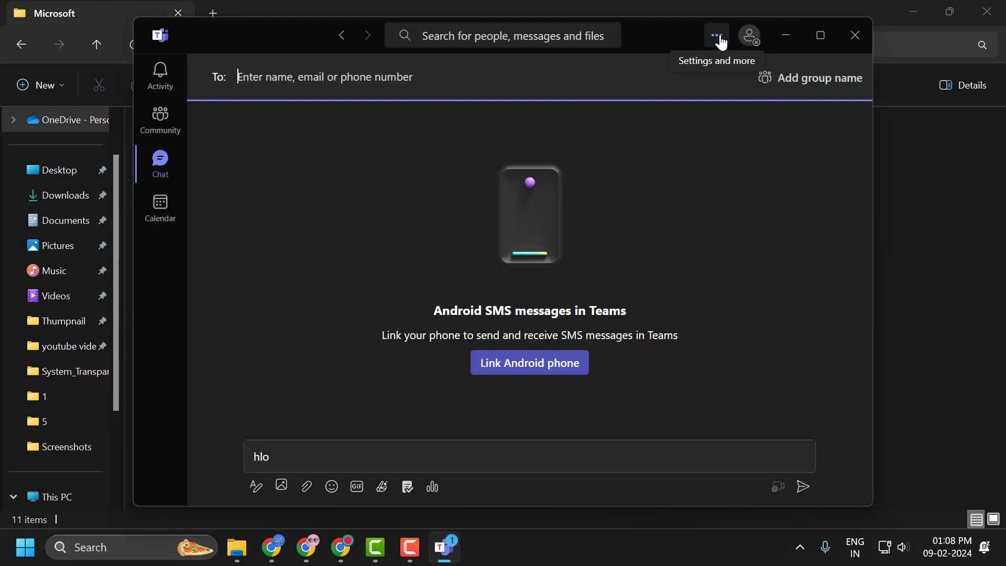
{"action": "left_click", "coordinate": [720, 42]}
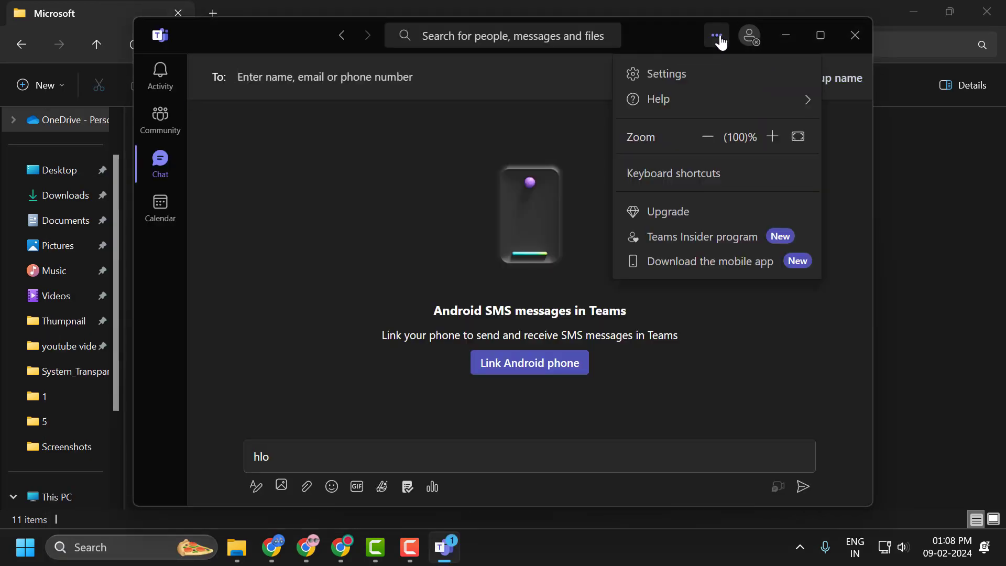
{"action": "left_click", "coordinate": [660, 84]}
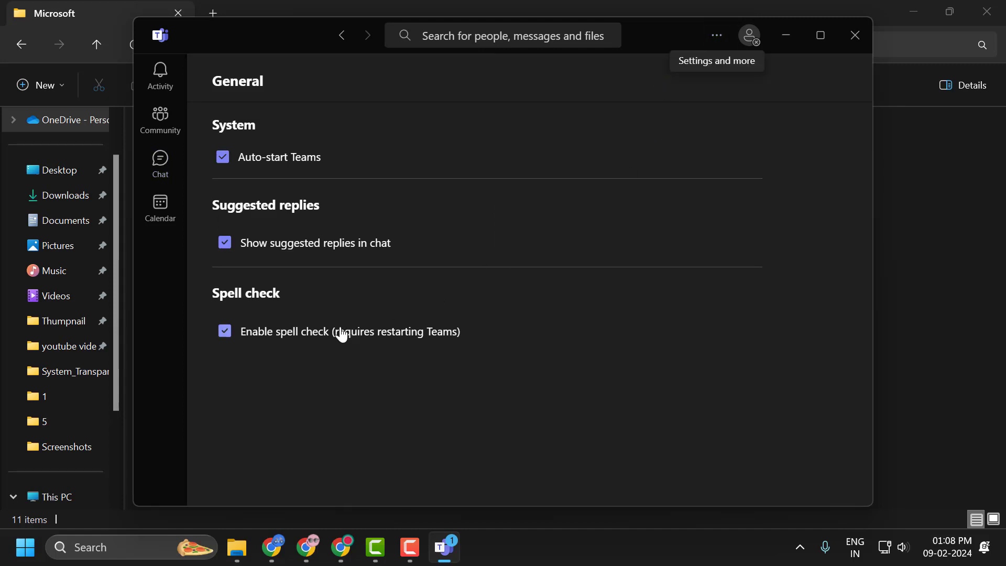
{"action": "left_click", "coordinate": [224, 331]}
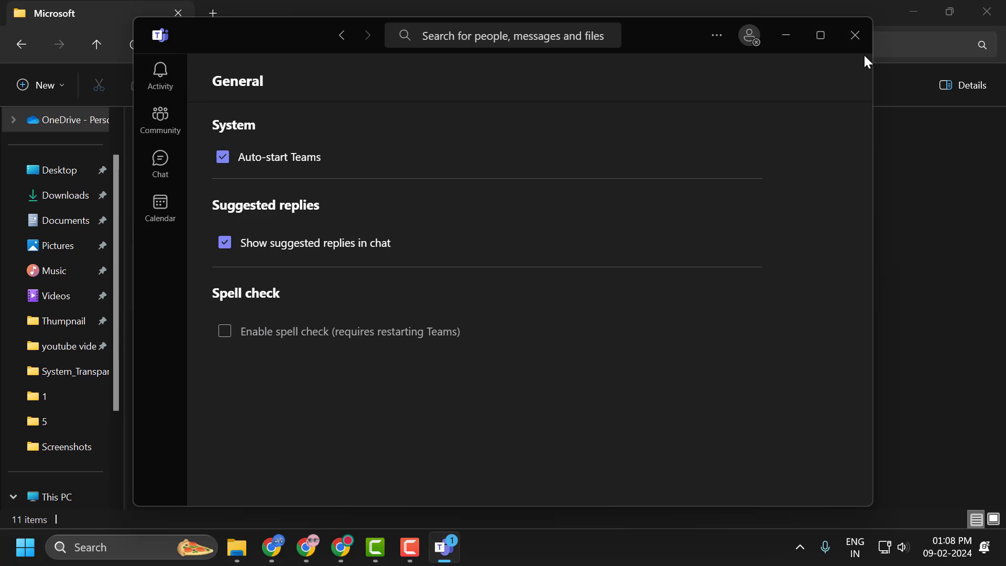
Close the Teams window, minimize File Explorer, and quit the Teams process still running in the background.
{"action": "left_click", "coordinate": [855, 35]}
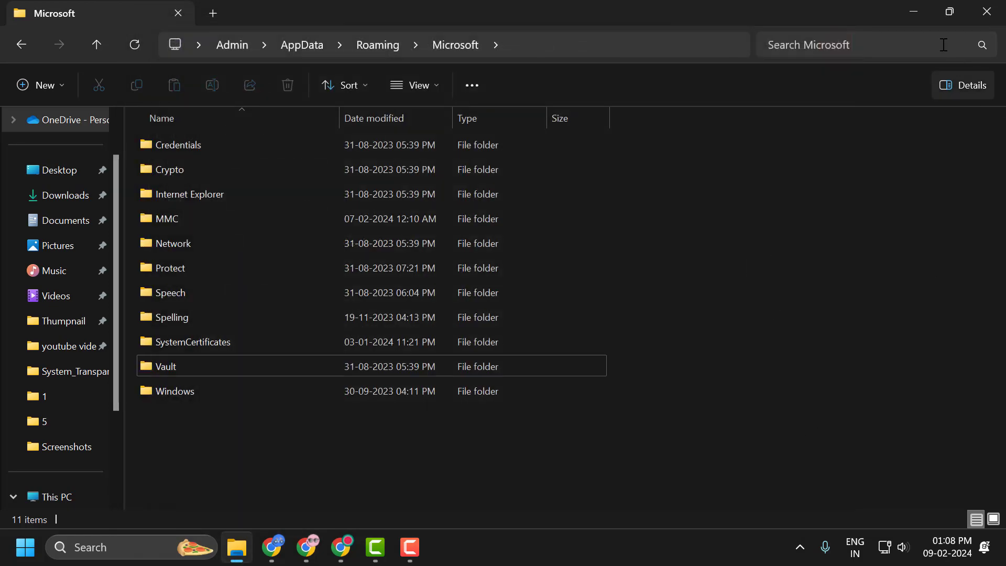
{"action": "left_click", "coordinate": [910, 12]}
{"action": "left_click", "coordinate": [800, 546]}
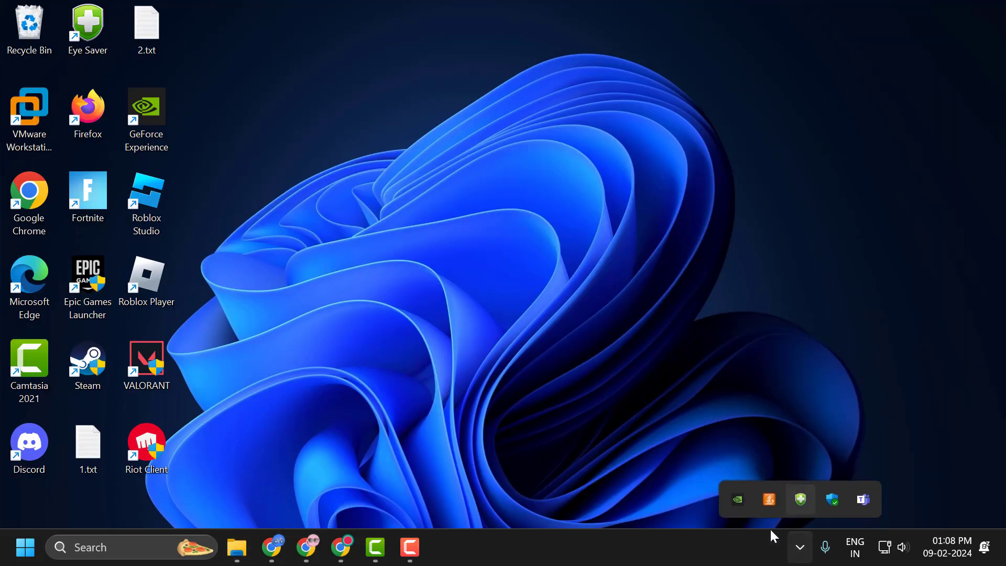
{"action": "right_click", "coordinate": [865, 500]}
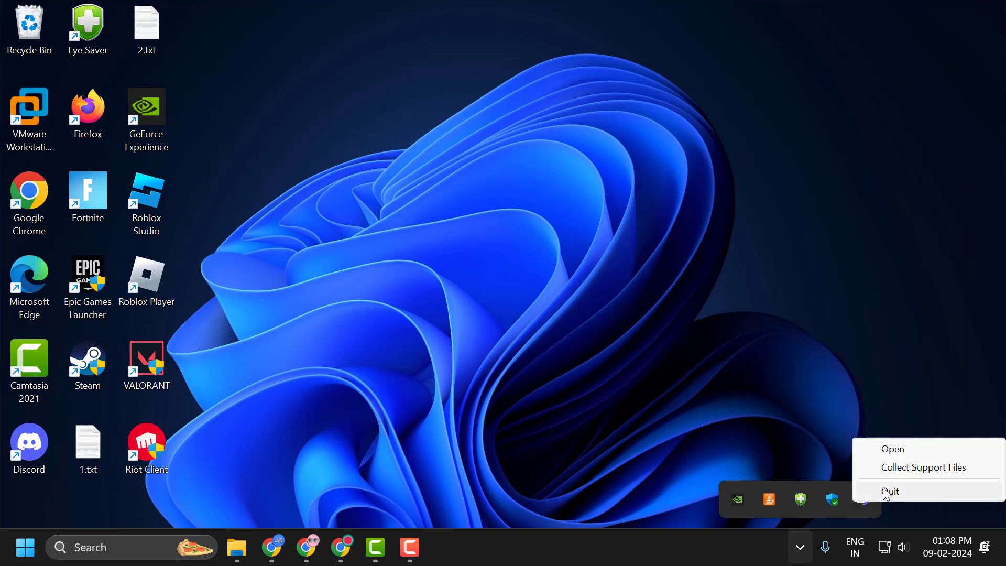
{"action": "left_click", "coordinate": [883, 492]}
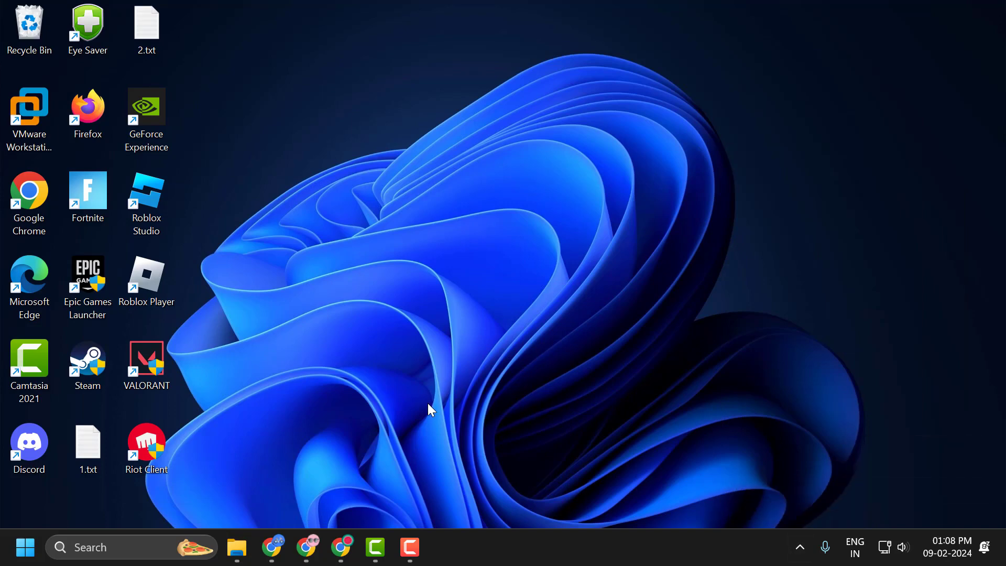
Relaunch Microsoft Teams, enable spell check in its general settings, and minimize the window.
{"action": "left_click", "coordinate": [119, 547]}
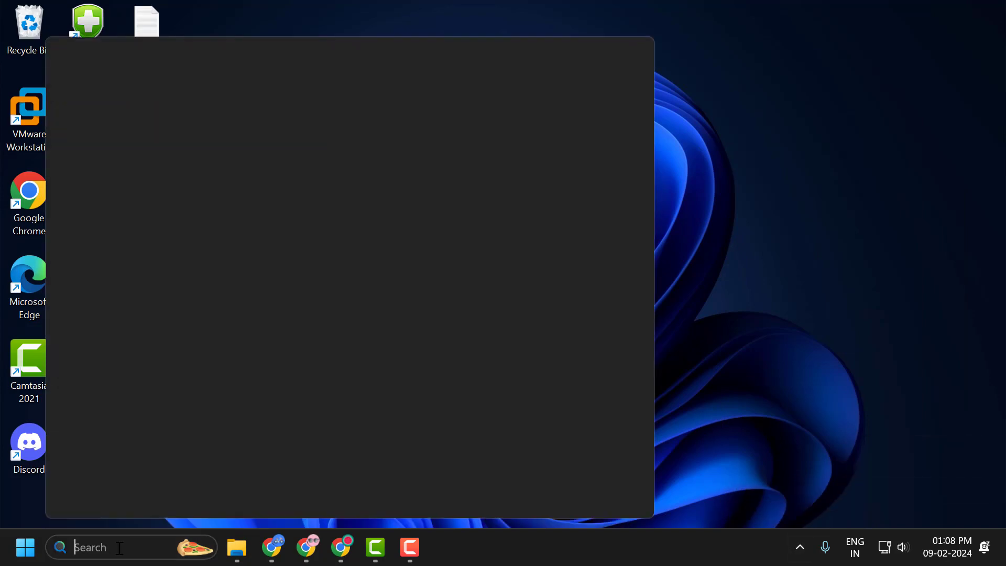
{"action": "type", "text": "te"}
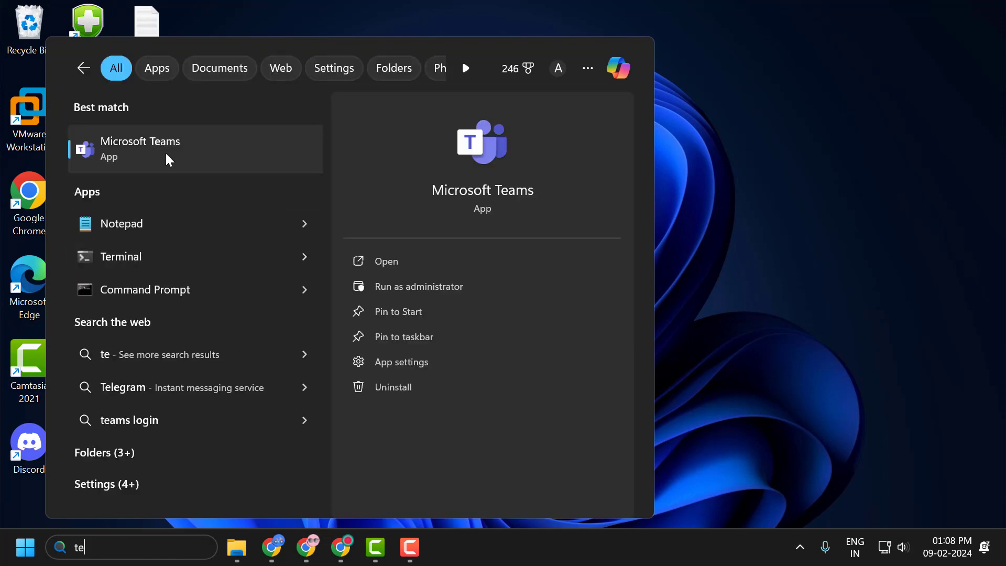
{"action": "left_click", "coordinate": [165, 153]}
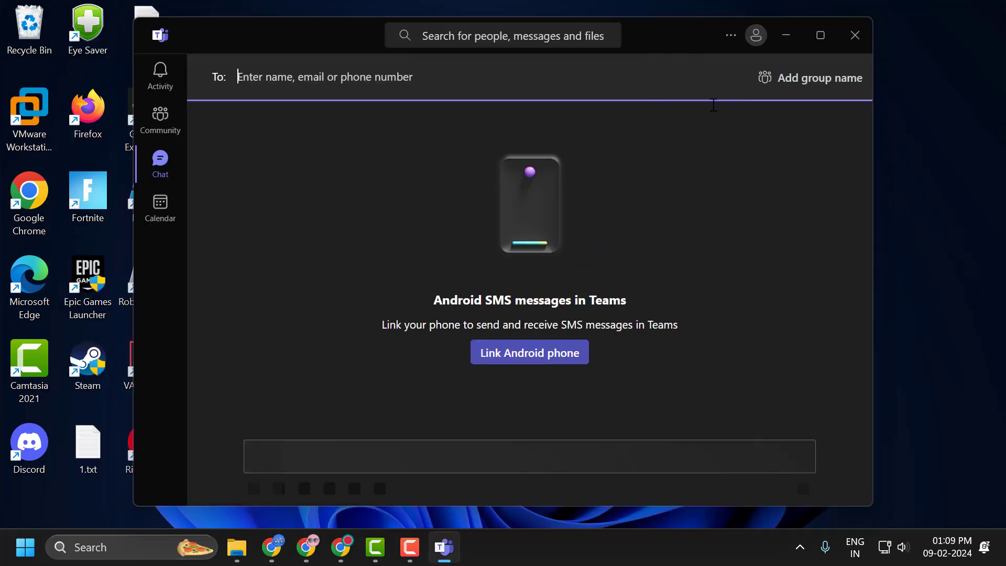
{"action": "left_click", "coordinate": [723, 38]}
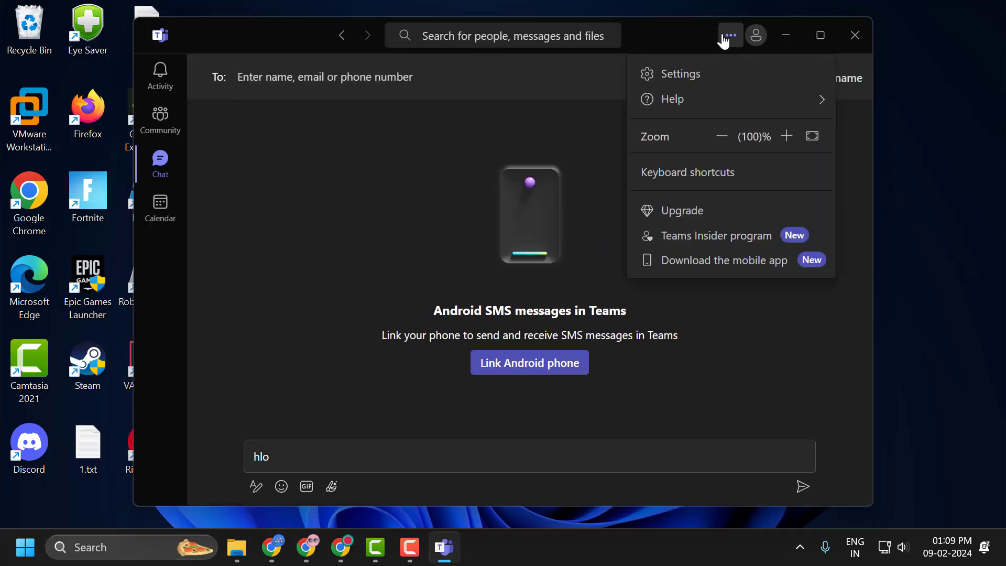
{"action": "left_click", "coordinate": [672, 73]}
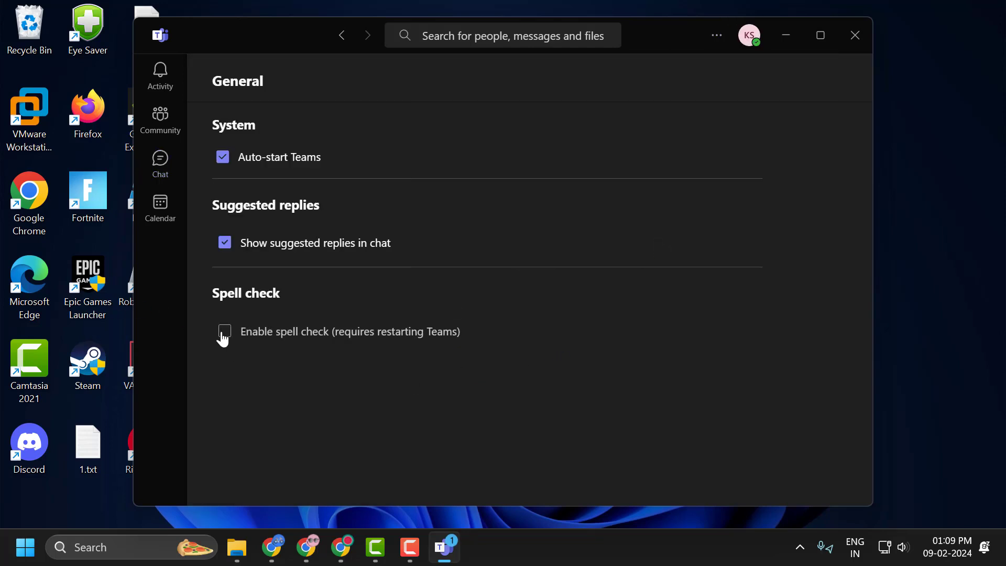
{"action": "left_click", "coordinate": [250, 339]}
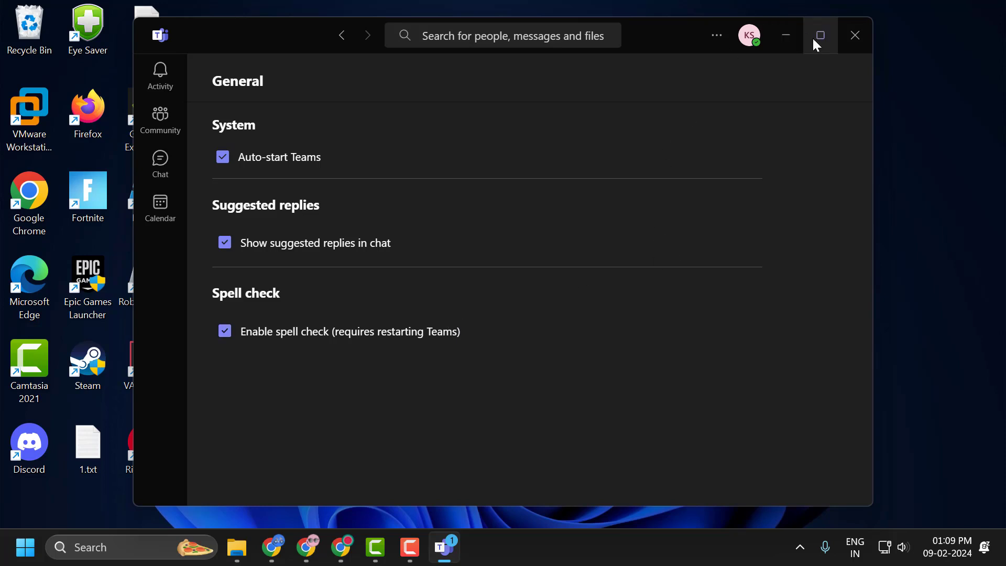
{"action": "left_click", "coordinate": [792, 35]}
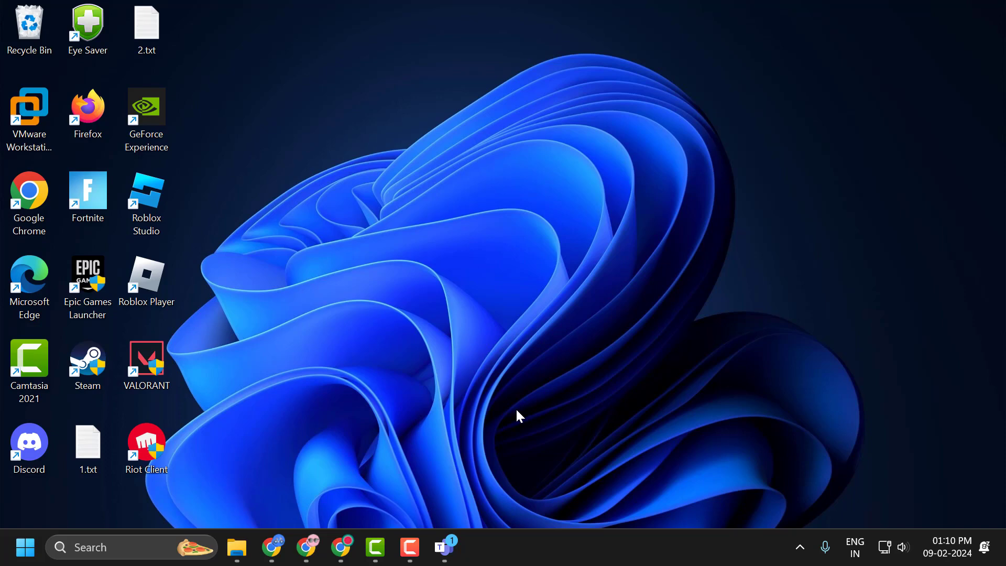
Open the Language & region page under Time & language in Windows Settings.
{"action": "right_click", "coordinate": [25, 547]}
{"action": "left_click", "coordinate": [60, 380]}
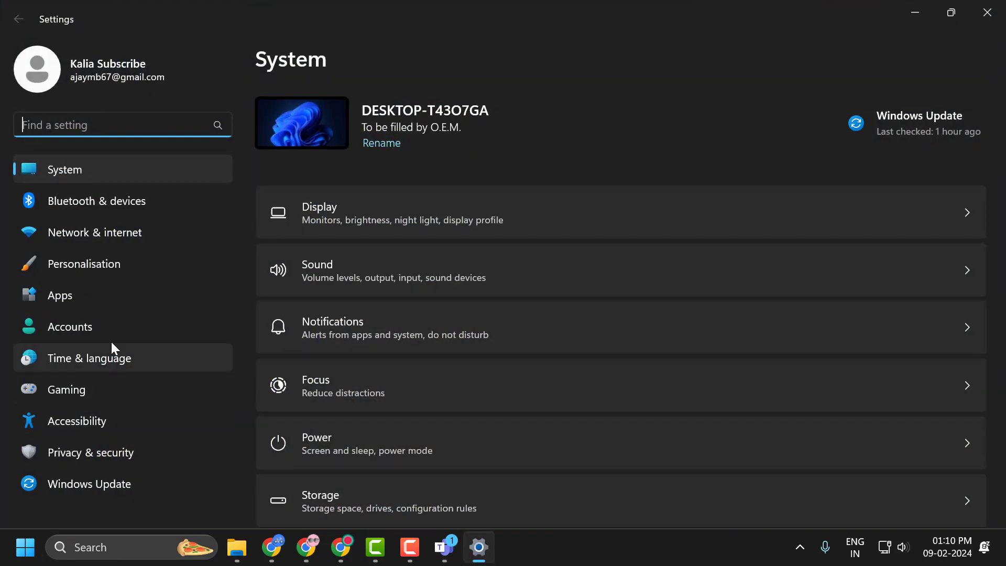
{"action": "left_click", "coordinate": [89, 361]}
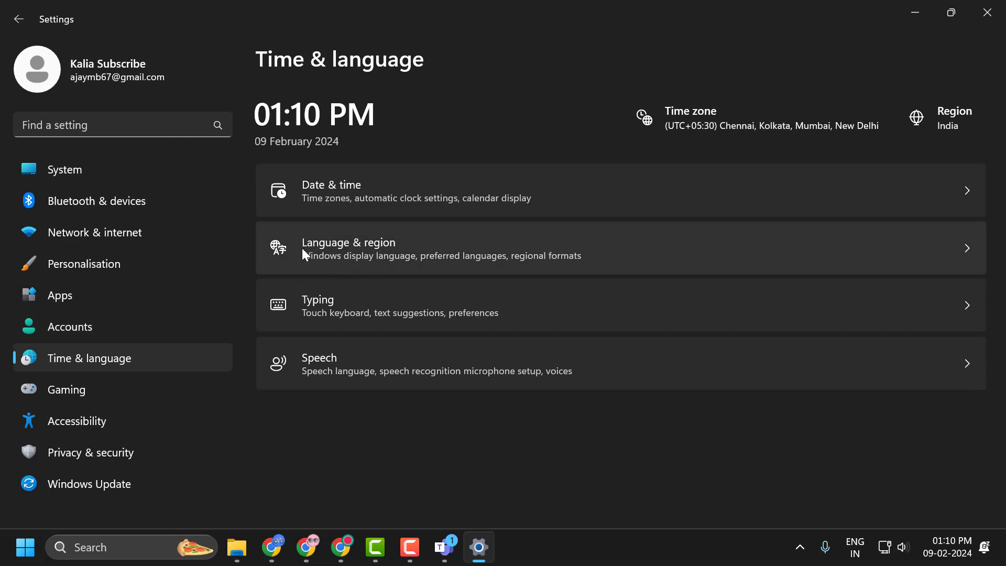
{"action": "left_click", "coordinate": [456, 253]}
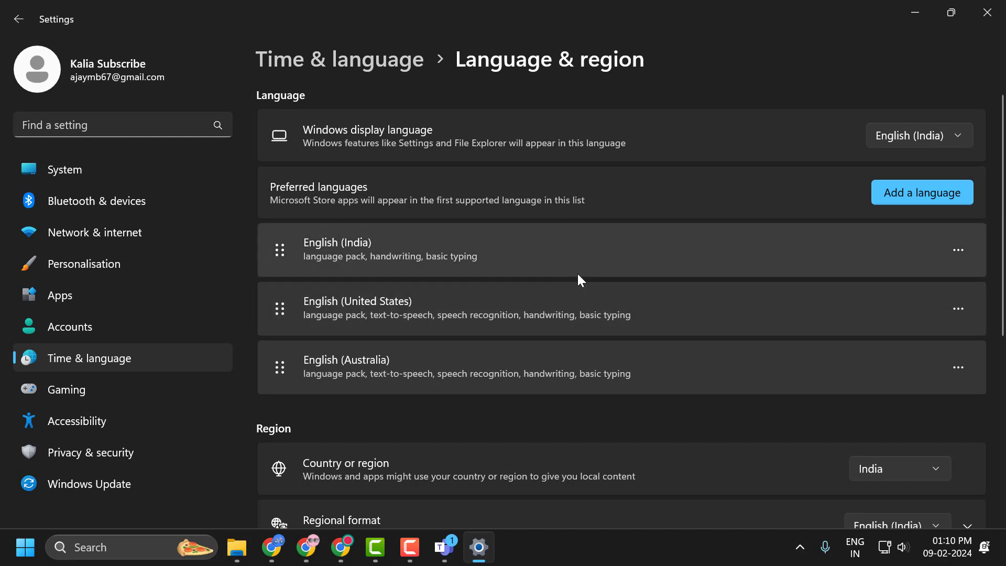
Remove English (Australia) from the preferred languages and confirm the removal.
{"action": "left_click", "coordinate": [958, 250]}
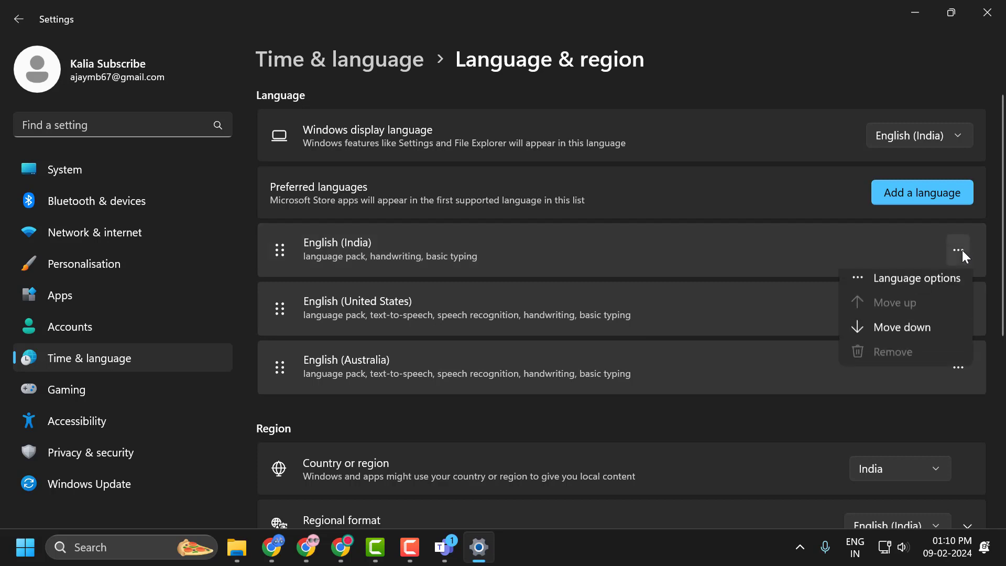
{"action": "left_click", "coordinate": [959, 369]}
{"action": "left_click", "coordinate": [956, 371]}
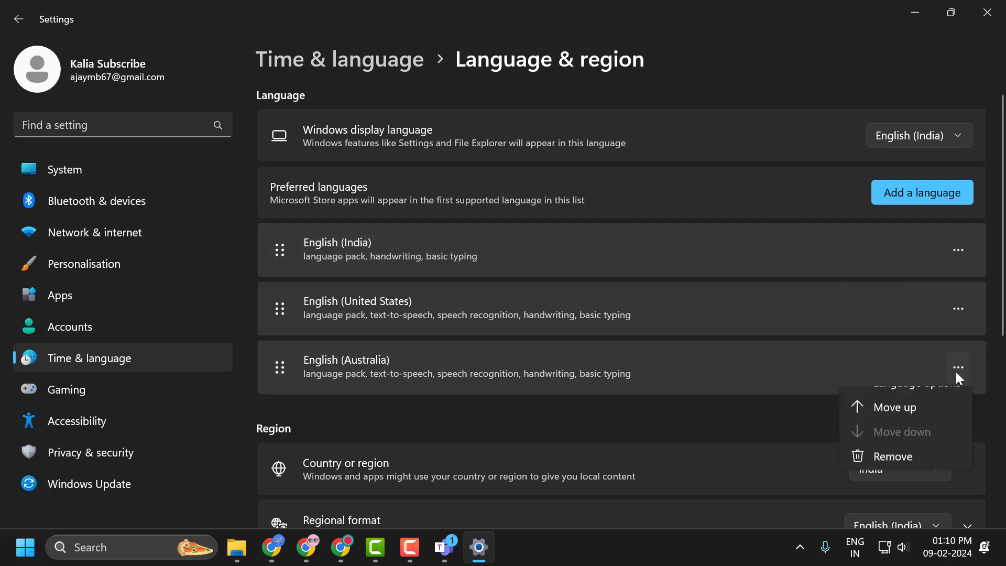
{"action": "left_click", "coordinate": [889, 478]}
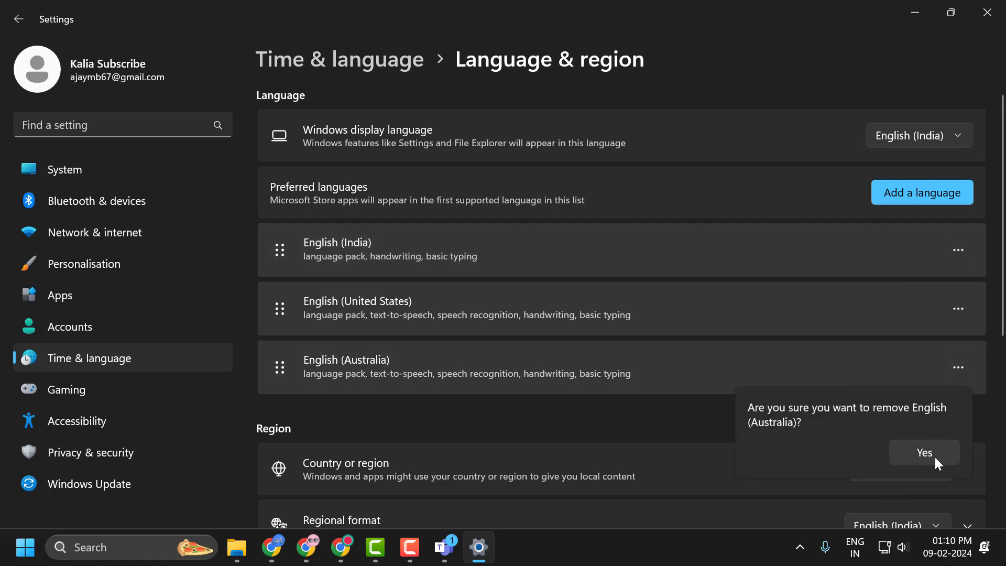
{"action": "left_click", "coordinate": [931, 454]}
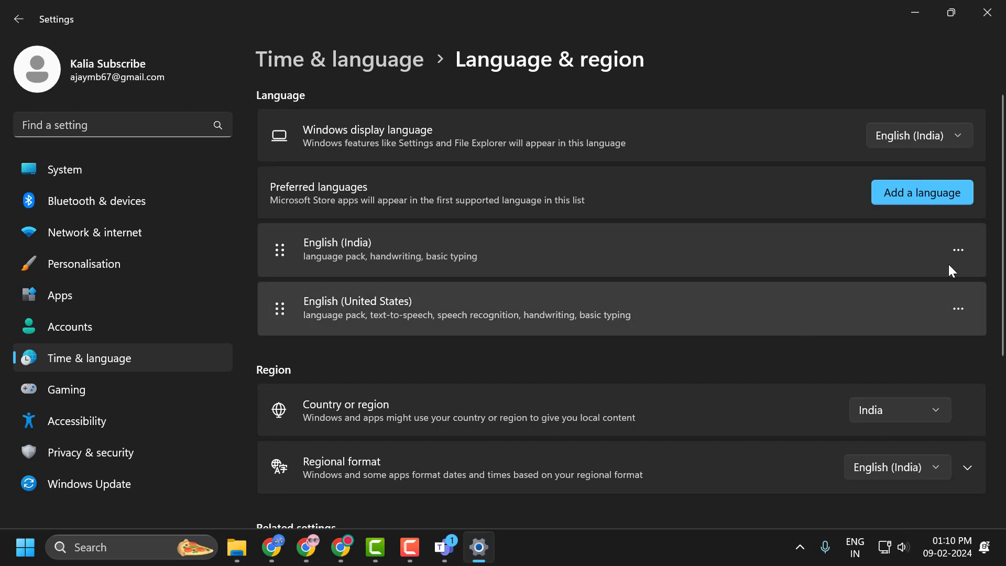
Move English (United States) above English (India) in the preferred languages.
{"action": "left_click", "coordinate": [958, 250]}
{"action": "left_click", "coordinate": [945, 282]}
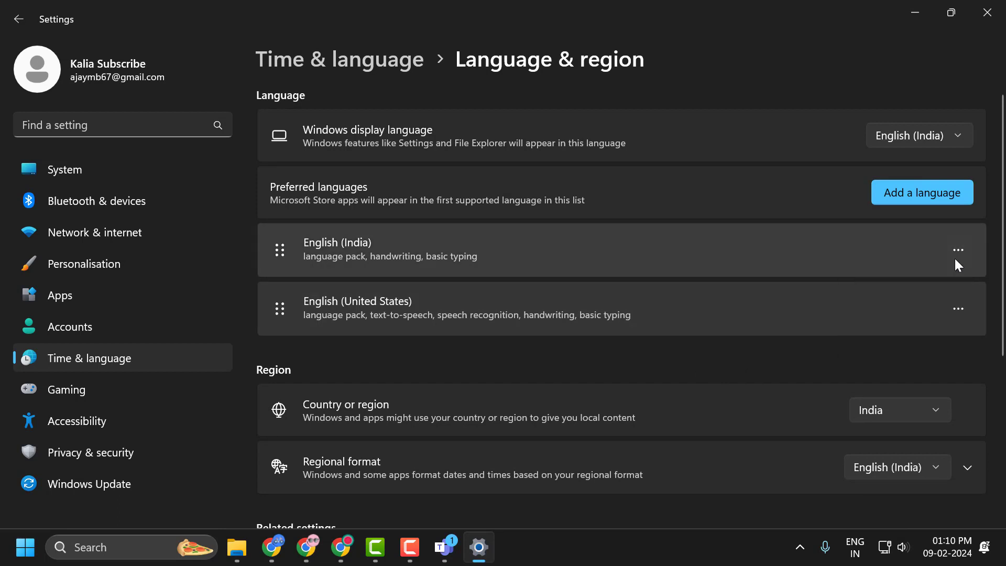
{"action": "left_click", "coordinate": [958, 308]}
{"action": "left_click", "coordinate": [890, 368]}
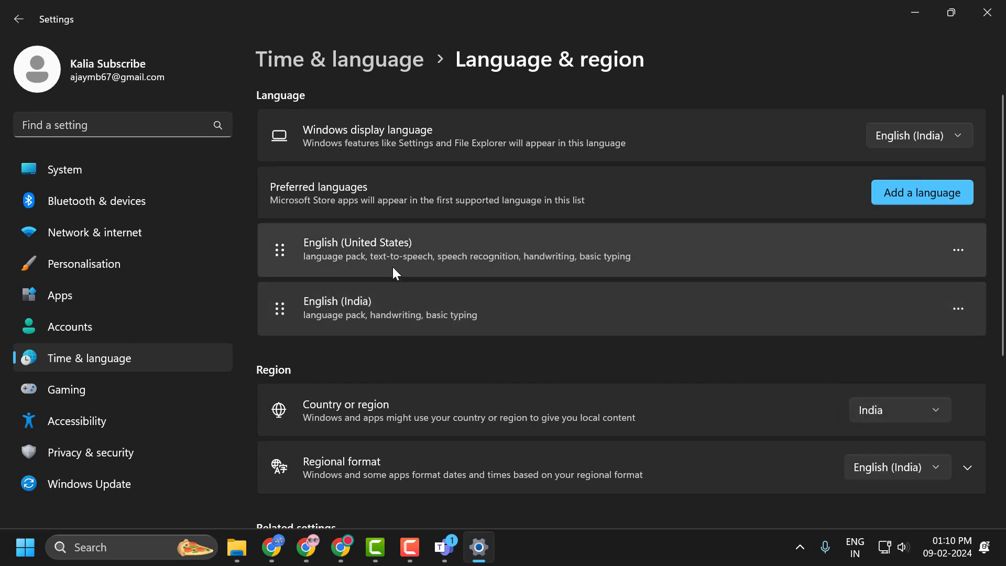
Remove English (India) from the preferred languages and confirm the removal.
{"action": "left_click", "coordinate": [959, 312]}
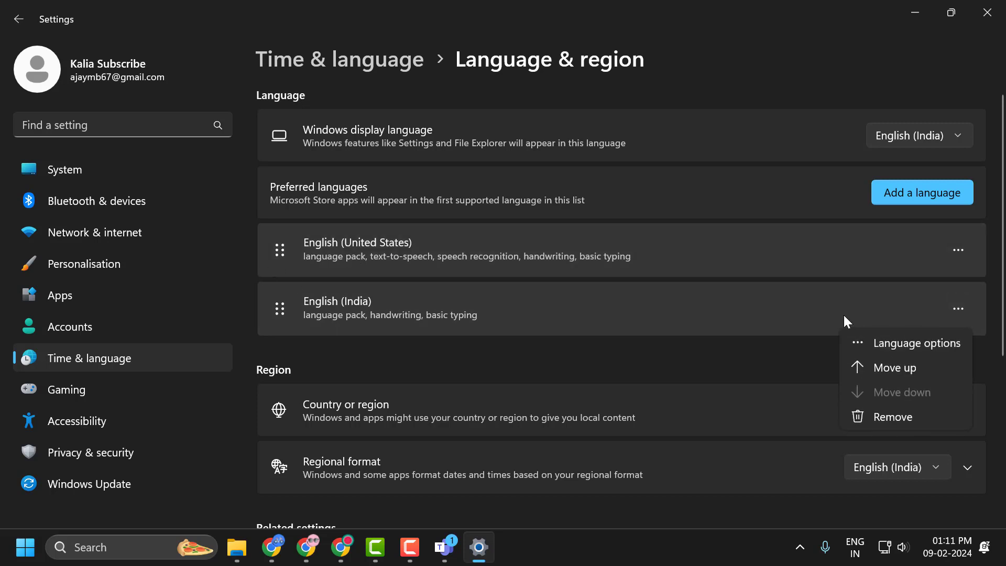
{"action": "left_click", "coordinate": [907, 420]}
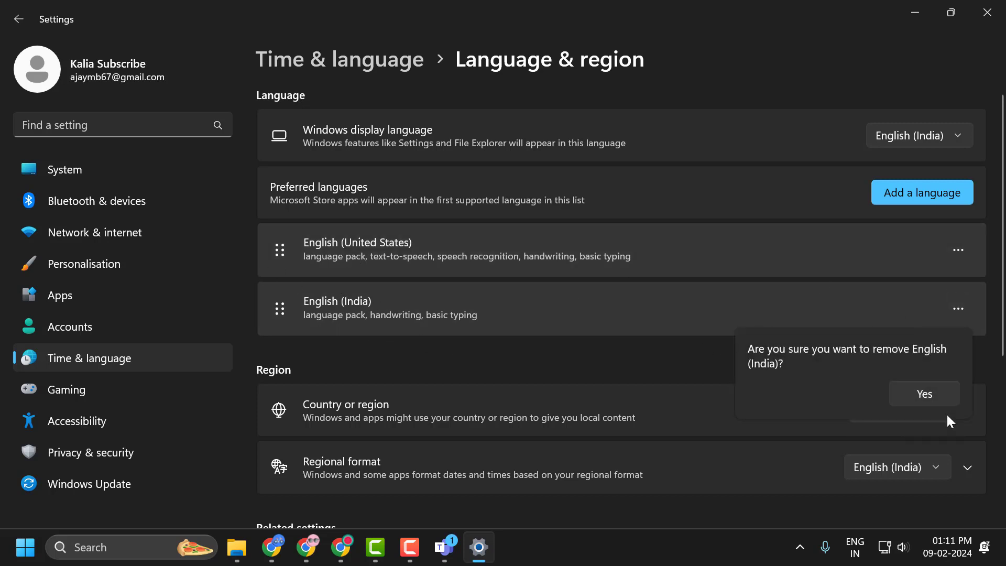
{"action": "left_click", "coordinate": [941, 400]}
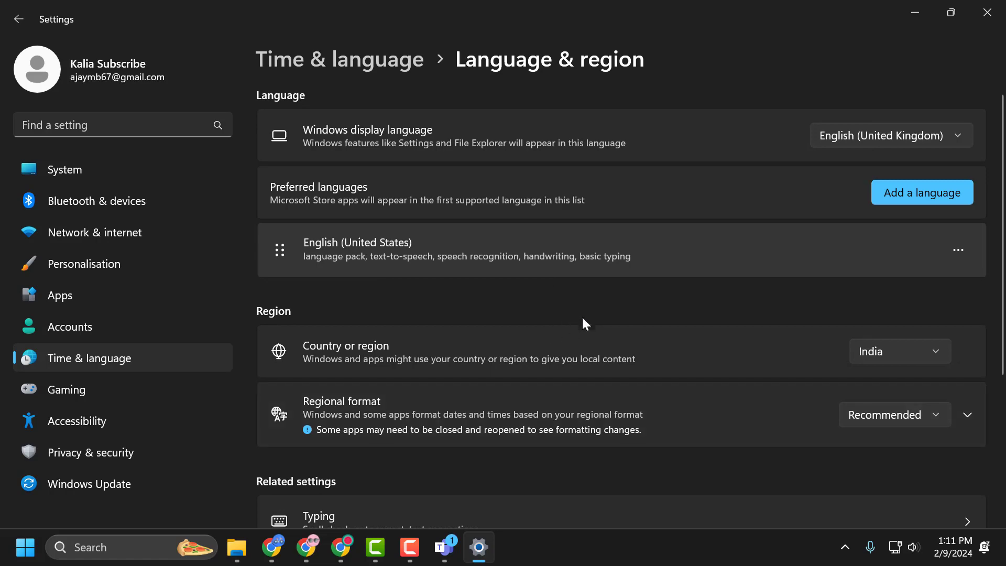
Close Settings and uninstall the Microsoft Teams app found through Windows search, confirming the removal.
{"action": "left_click", "coordinate": [987, 12]}
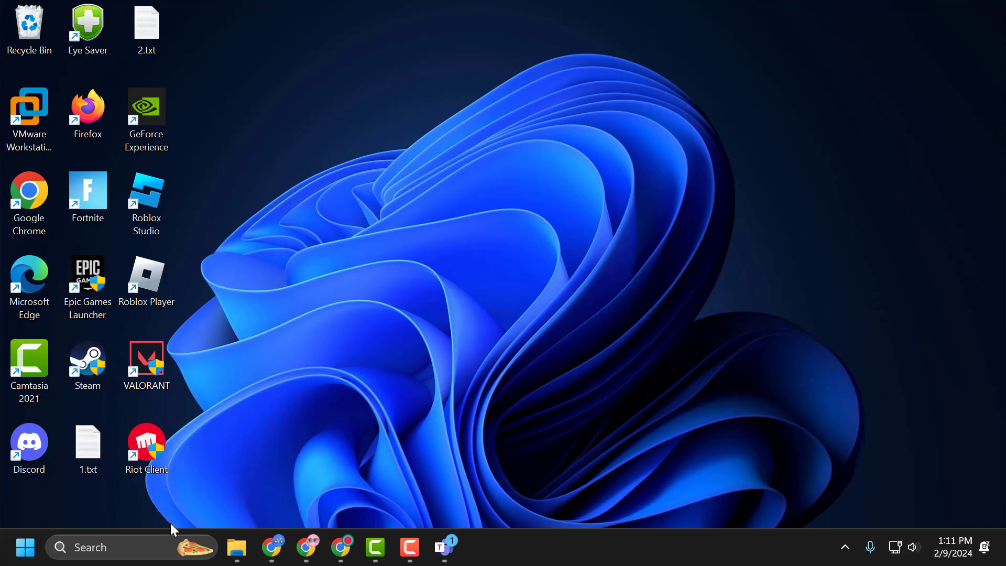
{"action": "left_click", "coordinate": [151, 544]}
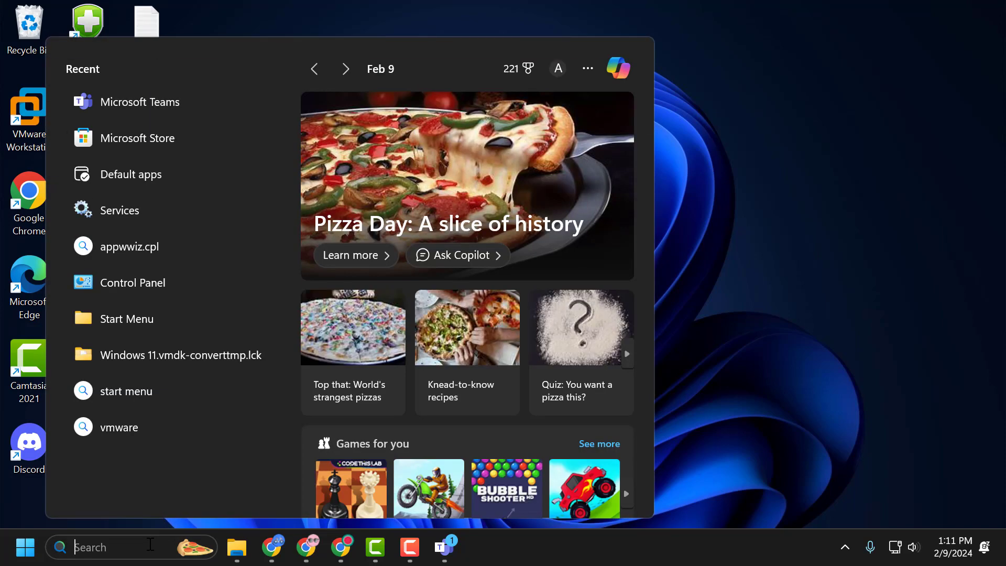
{"action": "type", "text": "team"}
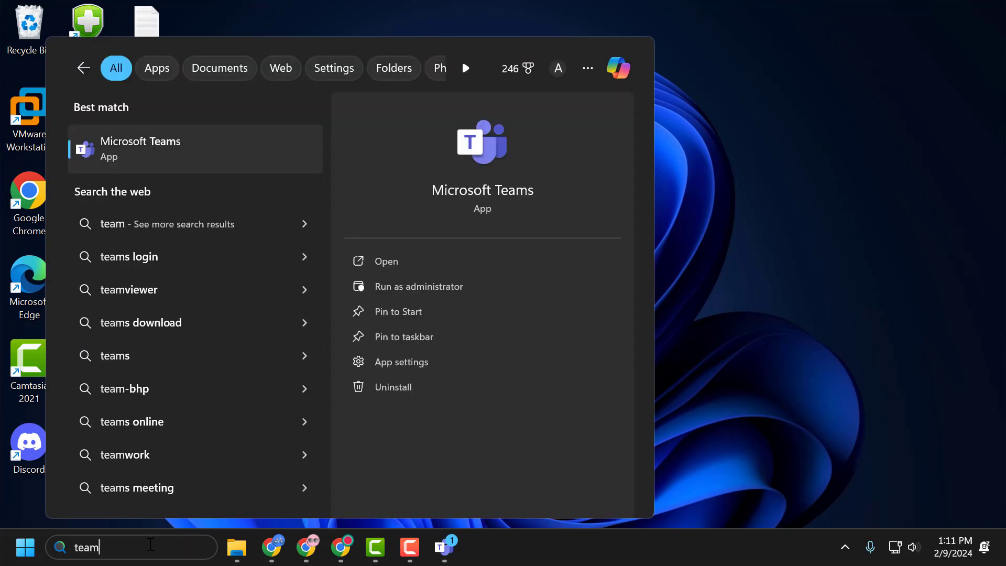
{"action": "left_click", "coordinate": [366, 386]}
{"action": "left_click", "coordinate": [300, 304]}
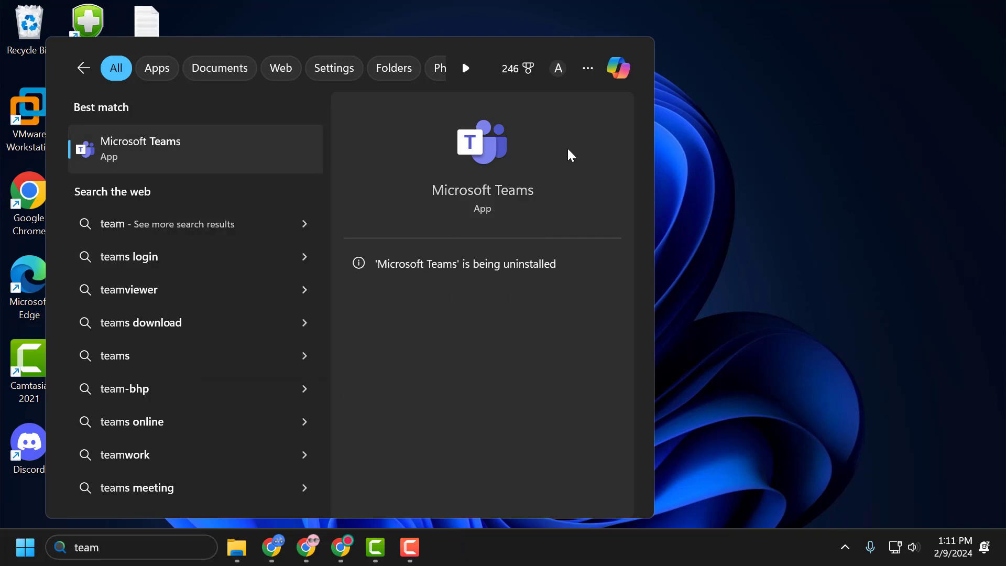
{"action": "left_click", "coordinate": [736, 171]}
Switch to Chrome, dismiss the advertisement, and download the Microsoft Teams 1.6.00.27573 EXE from the Uptodown older versions page.
{"action": "left_click", "coordinate": [343, 545]}
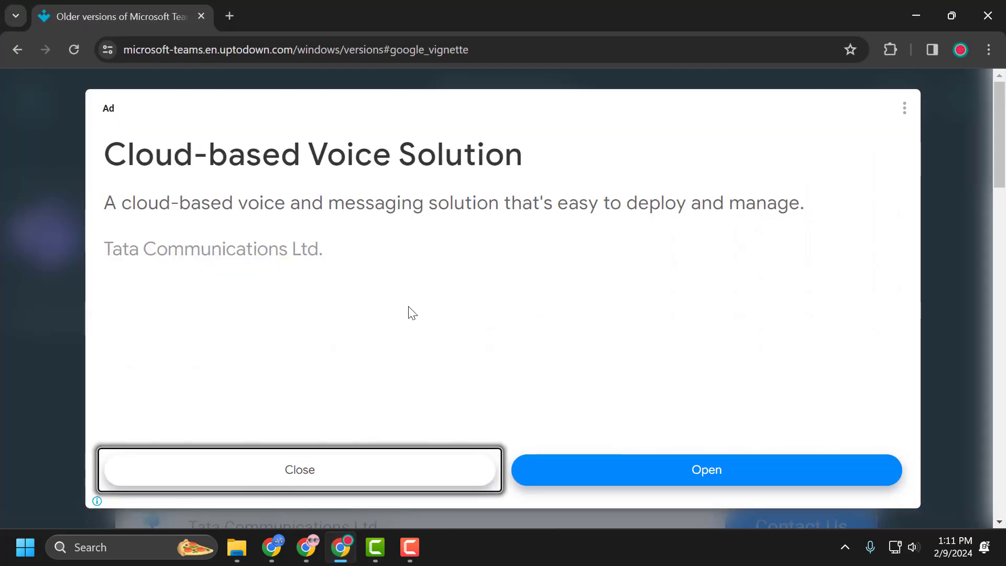
{"action": "left_click", "coordinate": [399, 471]}
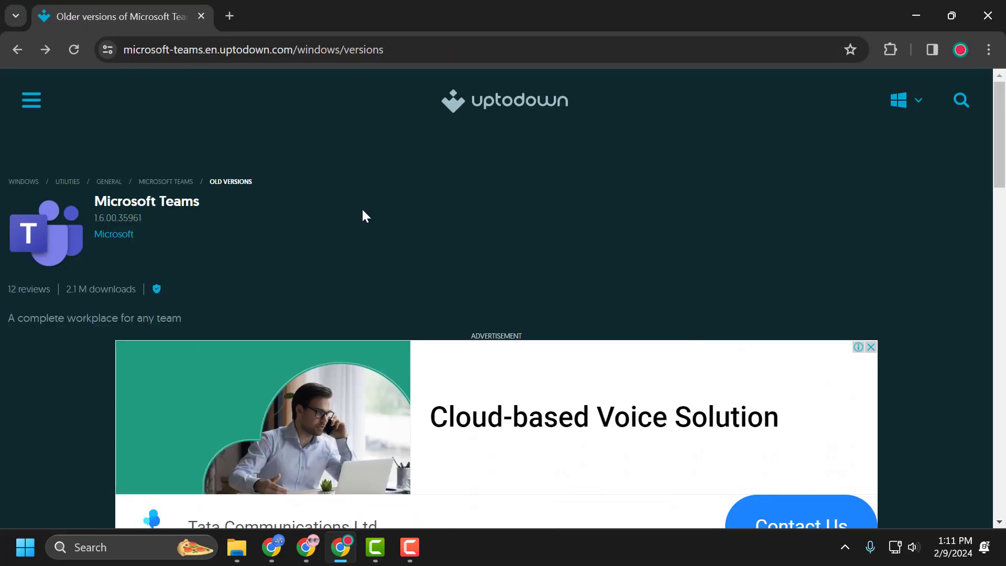
{"action": "scroll", "coordinate": [614, 244], "scroll_direction": "down", "scroll_amount": 11}
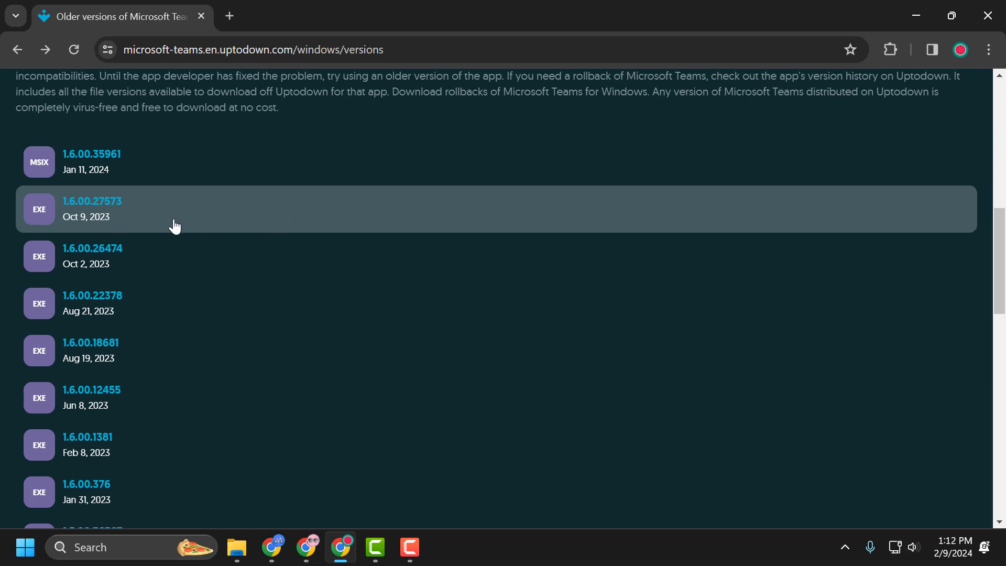
{"action": "left_click", "coordinate": [95, 214]}
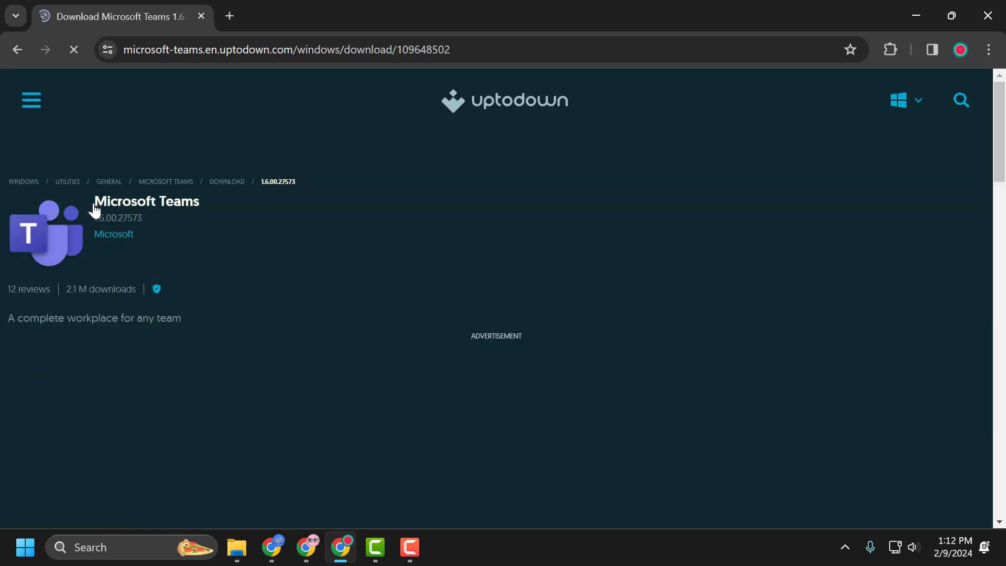
{"action": "scroll", "coordinate": [233, 373], "scroll_direction": "down", "scroll_amount": 5}
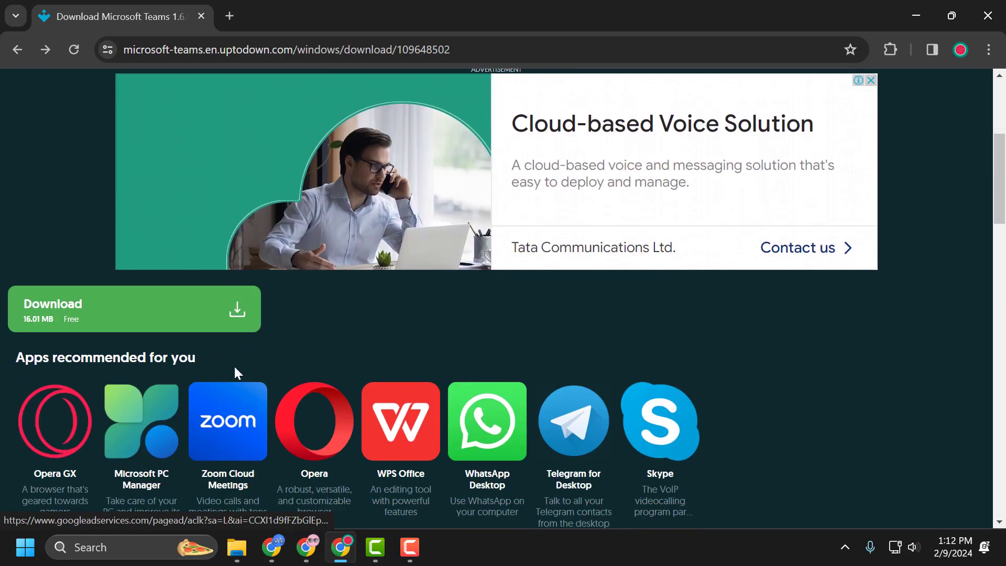
{"action": "left_click", "coordinate": [118, 269]}
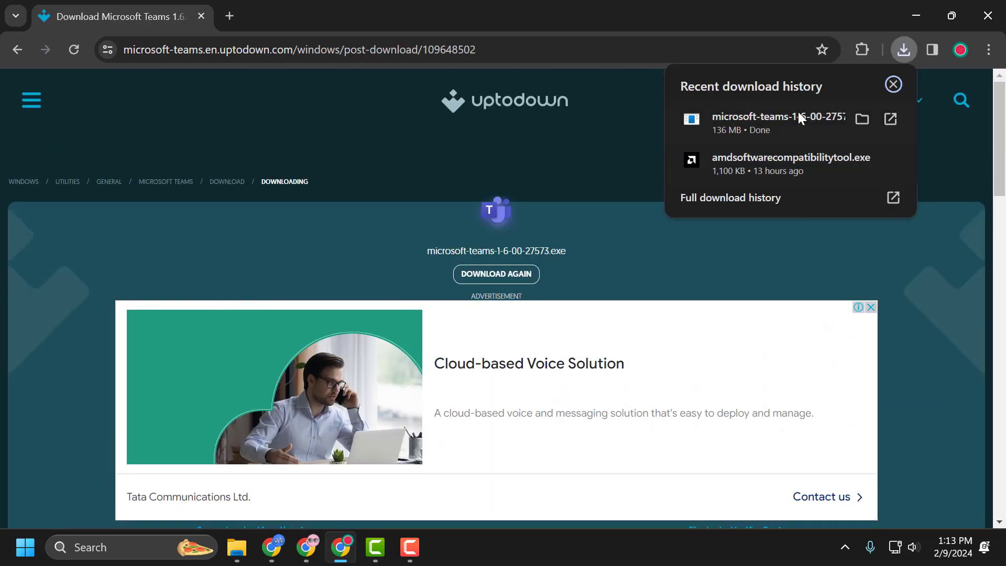
Run the downloaded Microsoft Teams 1.6.00.27573 installer and minimize the browser to continue in the Teams window.
{"action": "left_click", "coordinate": [761, 126]}
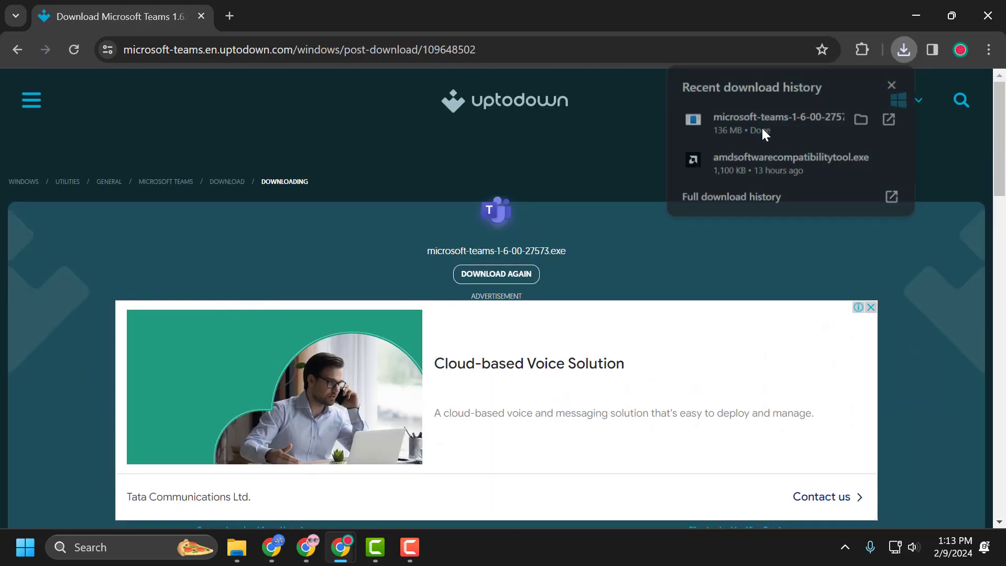
{"action": "left_click", "coordinate": [916, 15]}
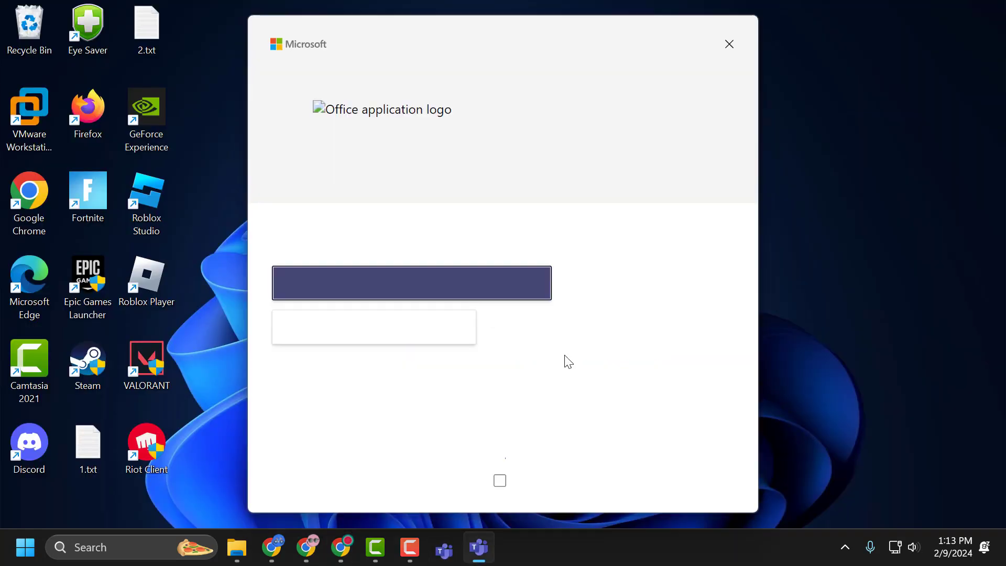
{"action": "left_click", "coordinate": [564, 358]}
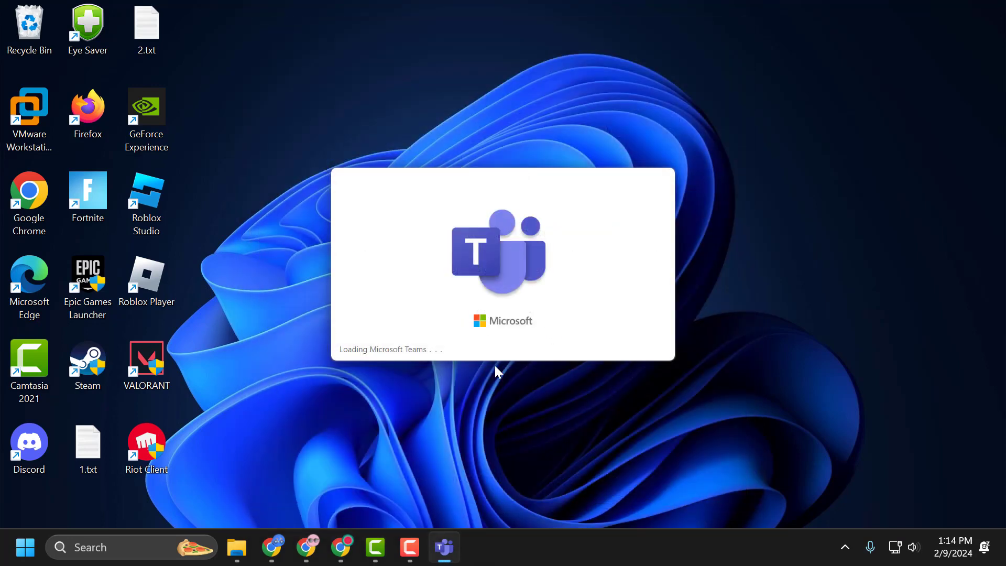